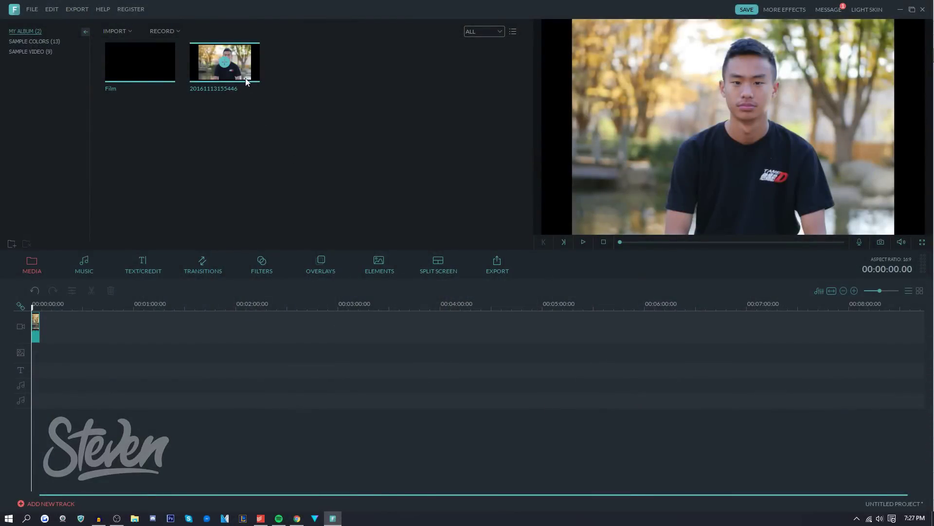
{"action": "left_click_drag", "start_coordinate": [246, 78], "coordinate": [105, 335]}
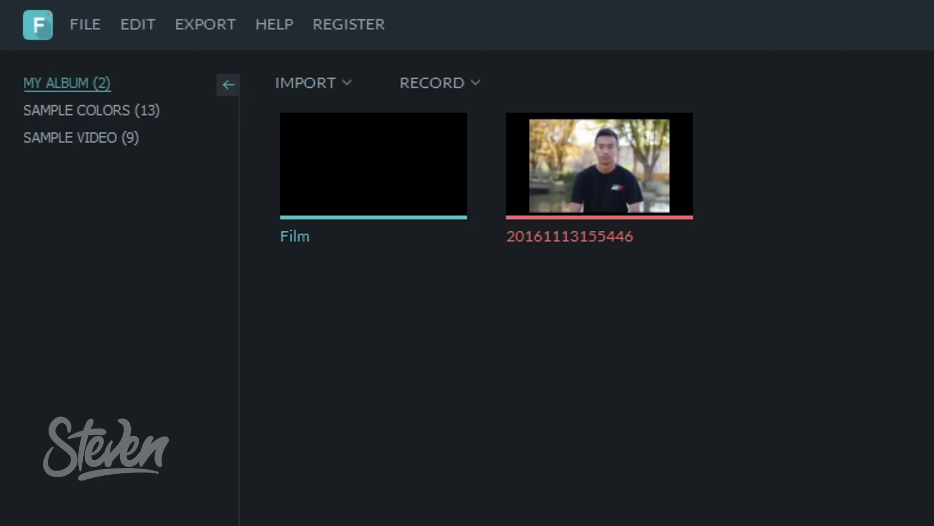
{"action": "mouse_move", "coordinate": [231, 58]}
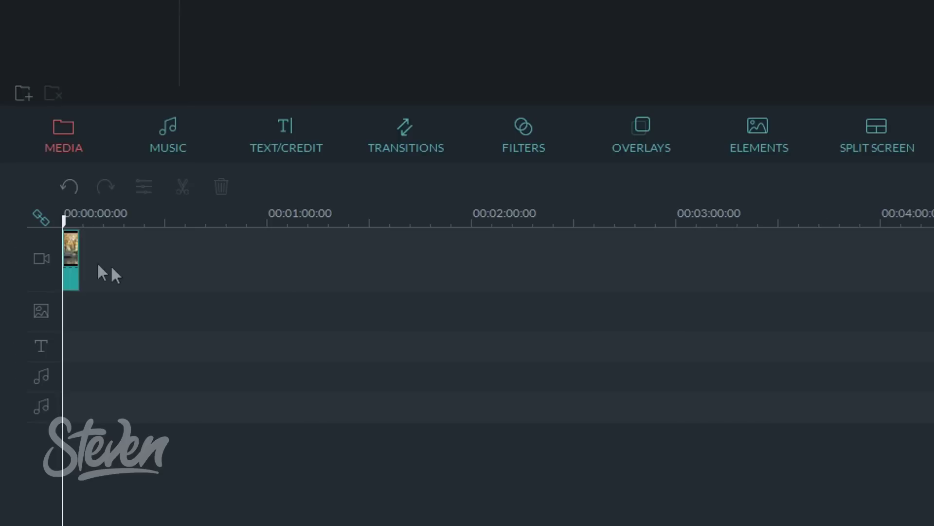
{"action": "left_click", "coordinate": [38, 329]}
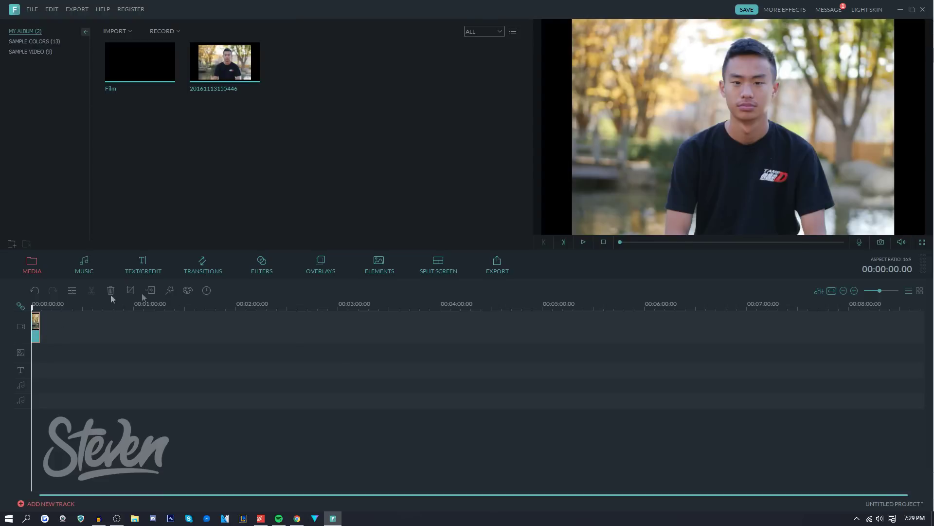
{"action": "left_click", "coordinate": [54, 339]}
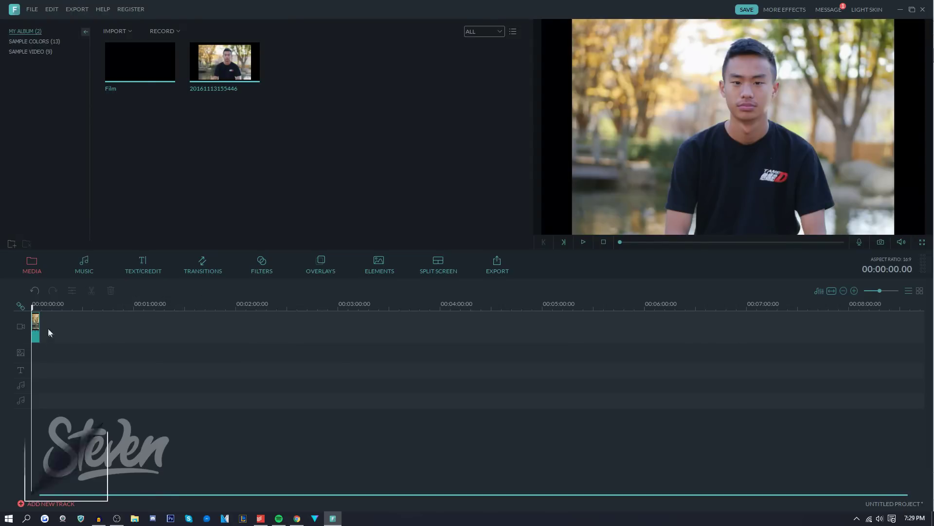
{"action": "left_click", "coordinate": [35, 326]}
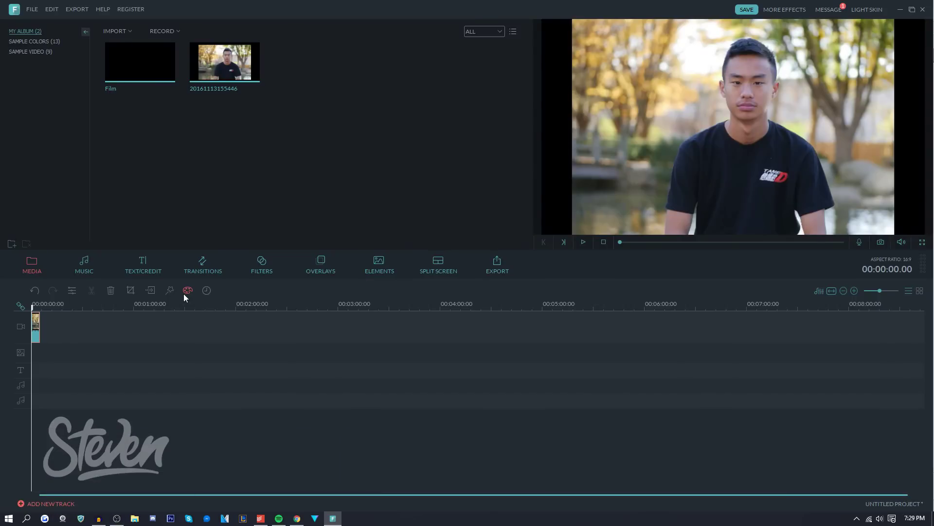
{"action": "left_click", "coordinate": [187, 291]}
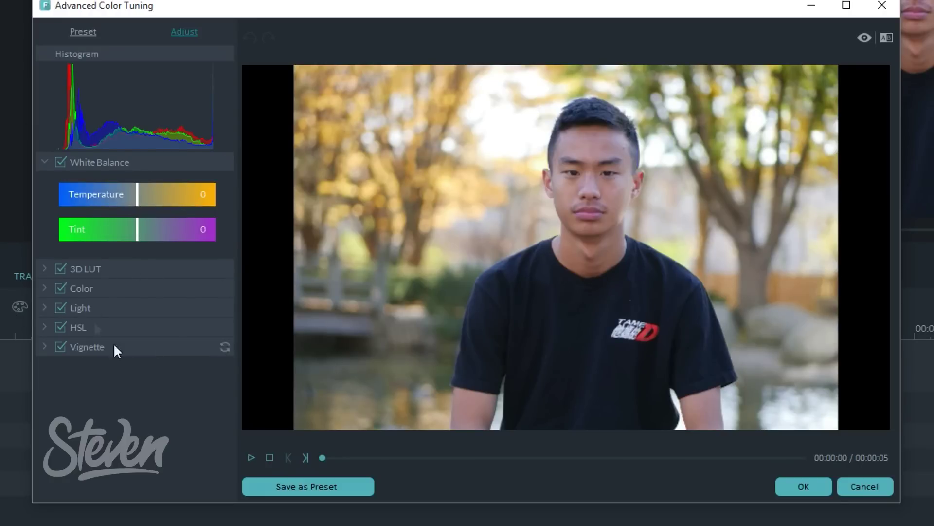
Step: Try the Walking Dead, 007 Series and B&W Film 3D LUTs on the clip
{"action": "left_click", "coordinate": [43, 267]}
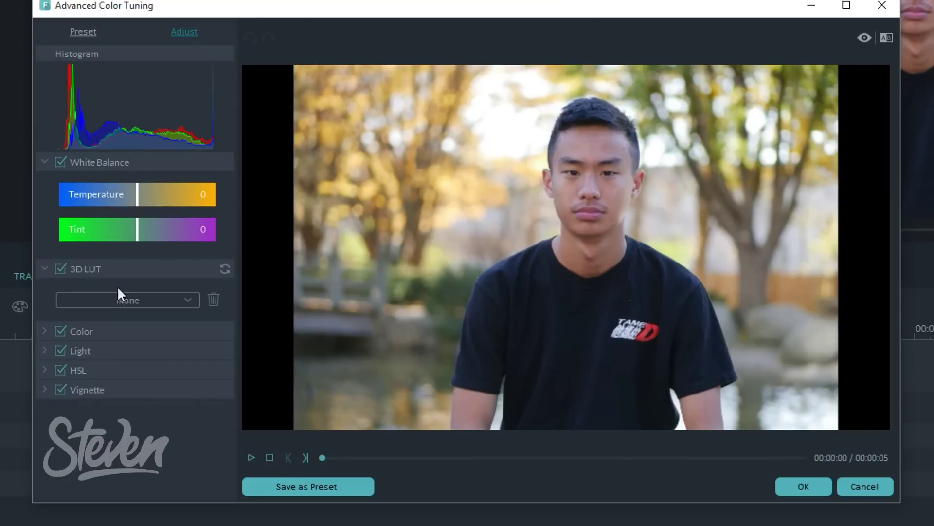
{"action": "left_click", "coordinate": [120, 302]}
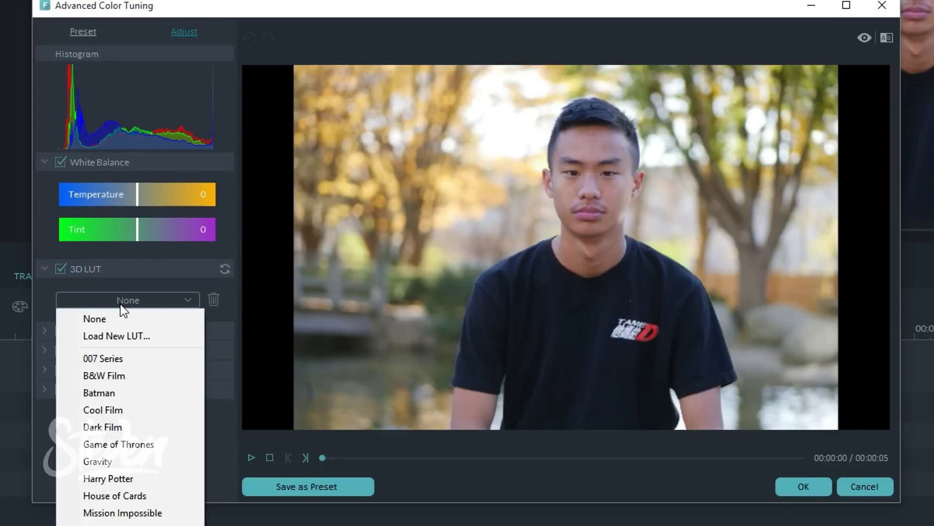
{"action": "left_click", "coordinate": [122, 520]}
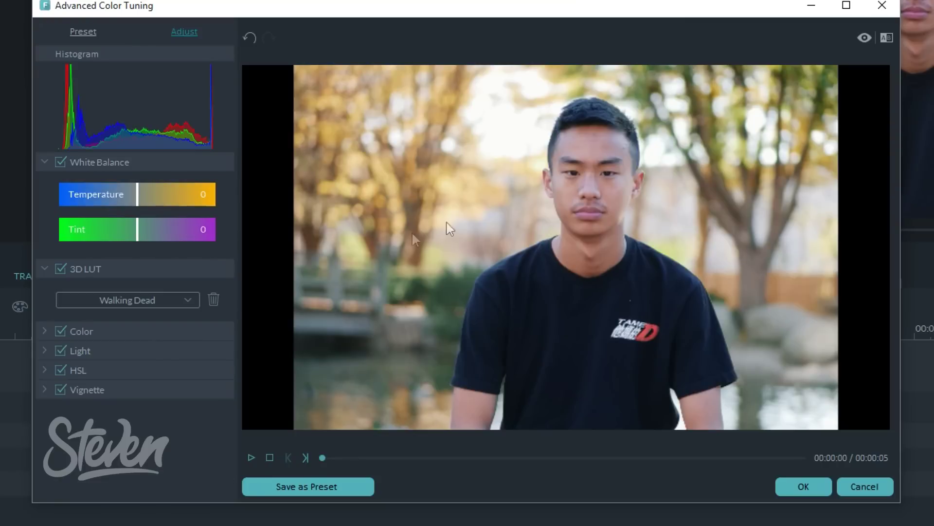
{"action": "left_click", "coordinate": [104, 302]}
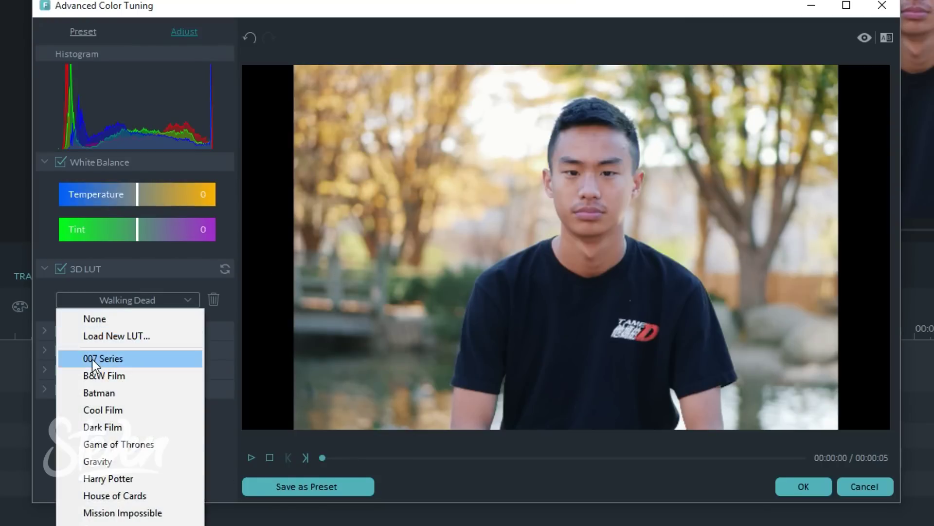
{"action": "left_click", "coordinate": [92, 359]}
{"action": "left_click", "coordinate": [139, 303]}
{"action": "left_click", "coordinate": [138, 374]}
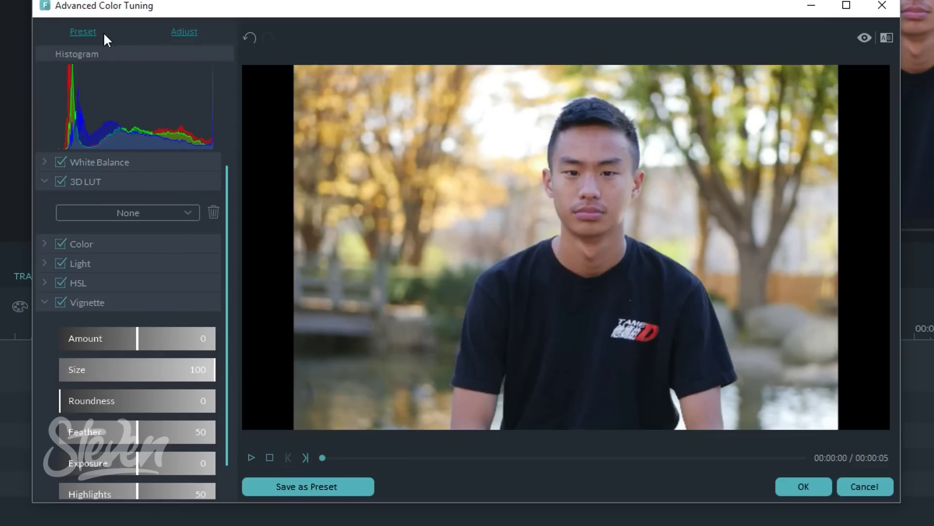
Step: Browse the colour presets, try the House of Cards LUT, then switch 3D LUT off
{"action": "left_click", "coordinate": [95, 31]}
{"action": "scroll", "coordinate": [114, 426], "scroll_direction": "down", "scroll_amount": 5}
{"action": "scroll", "coordinate": [115, 430], "scroll_direction": "up", "scroll_amount": 5}
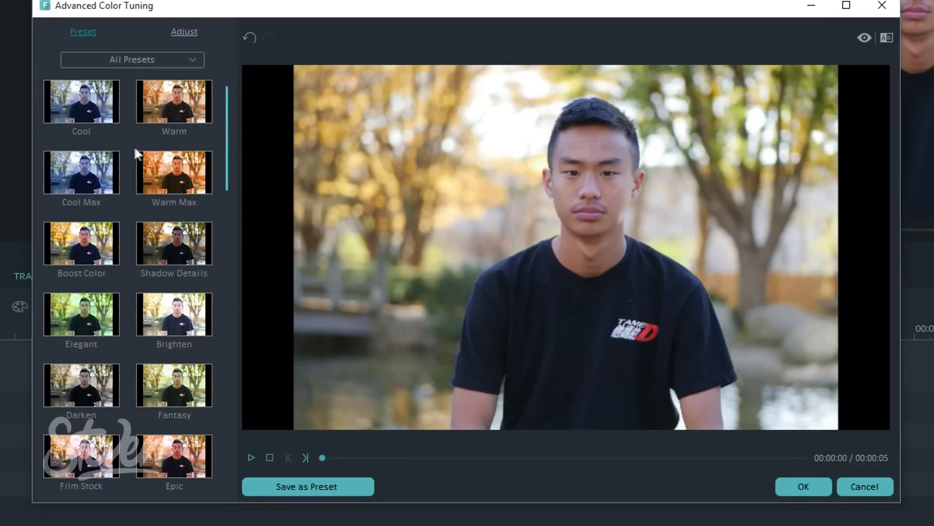
{"action": "left_click", "coordinate": [176, 35]}
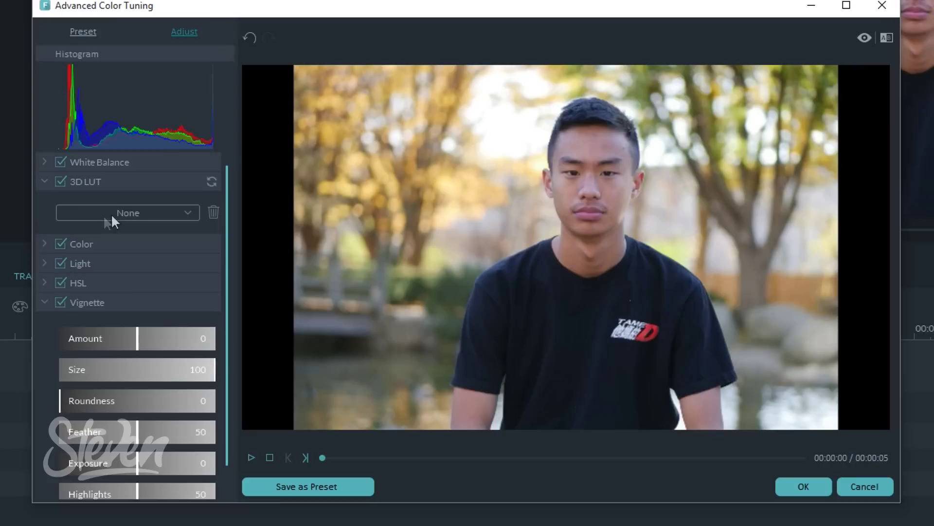
{"action": "left_click", "coordinate": [103, 213]}
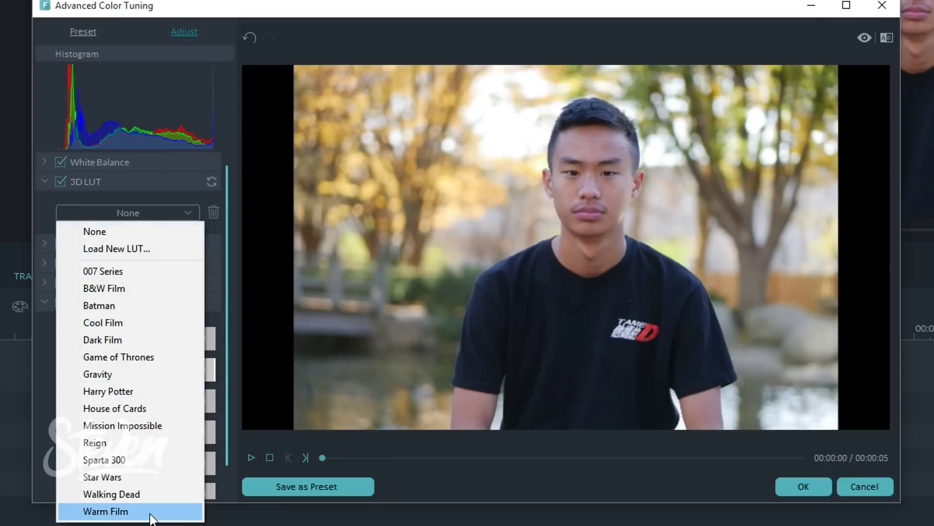
{"action": "left_click", "coordinate": [129, 411]}
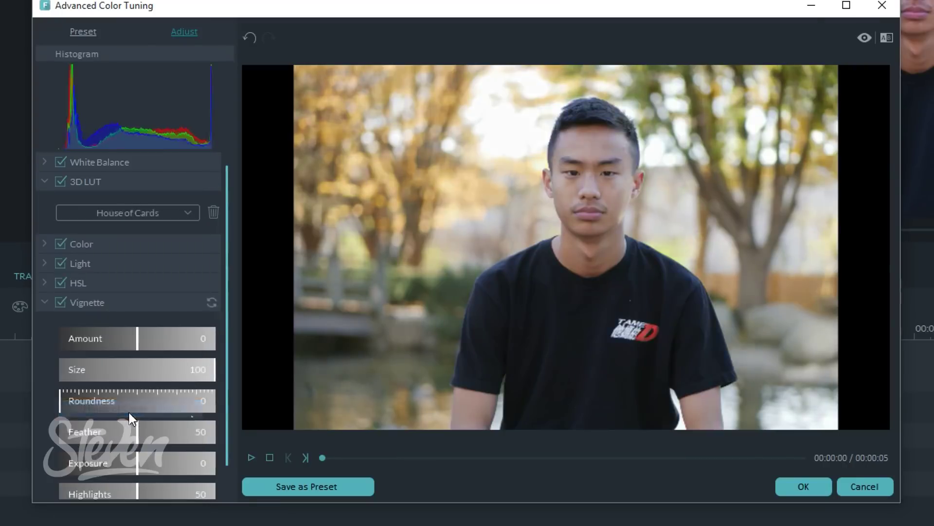
{"action": "left_click", "coordinate": [61, 181]}
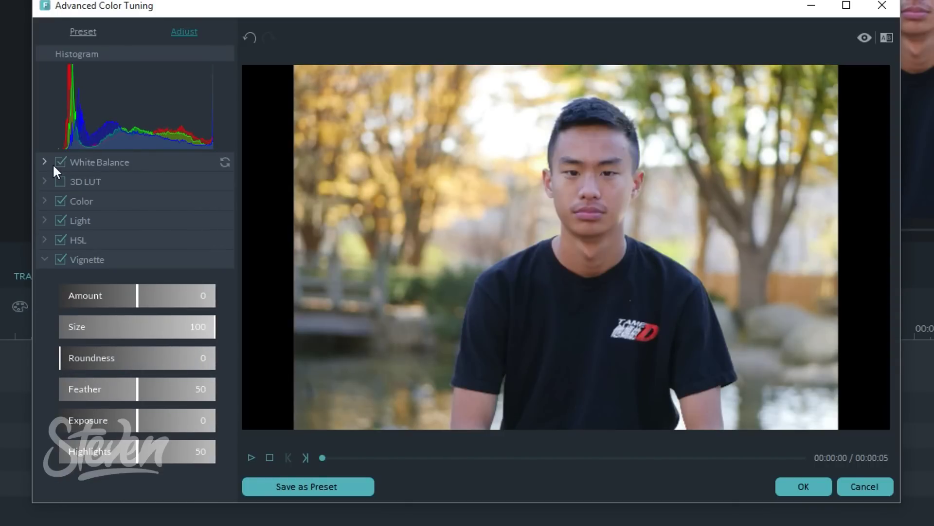
Step: Set White Balance Temperature to -17, testing the Tint slider but leaving it at 0
{"action": "left_click", "coordinate": [44, 161]}
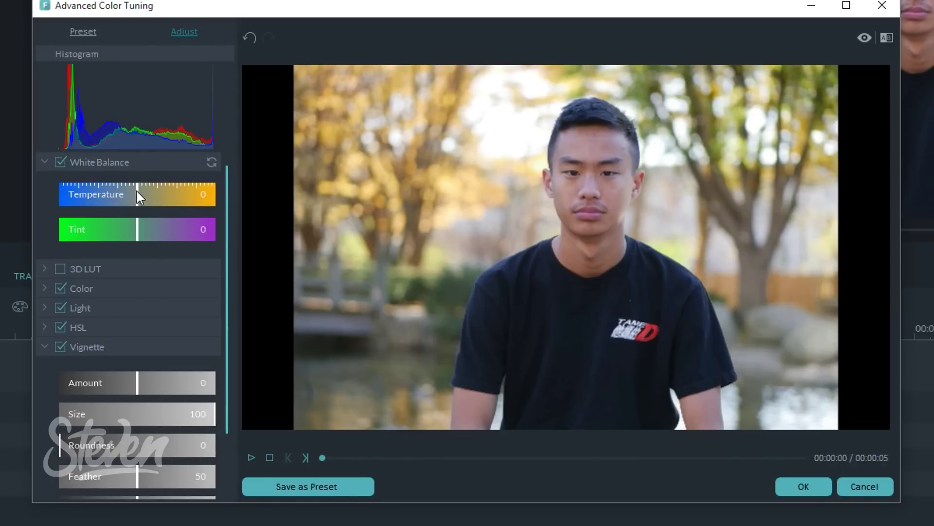
{"action": "left_click_drag", "start_coordinate": [136, 192], "coordinate": [124, 184]}
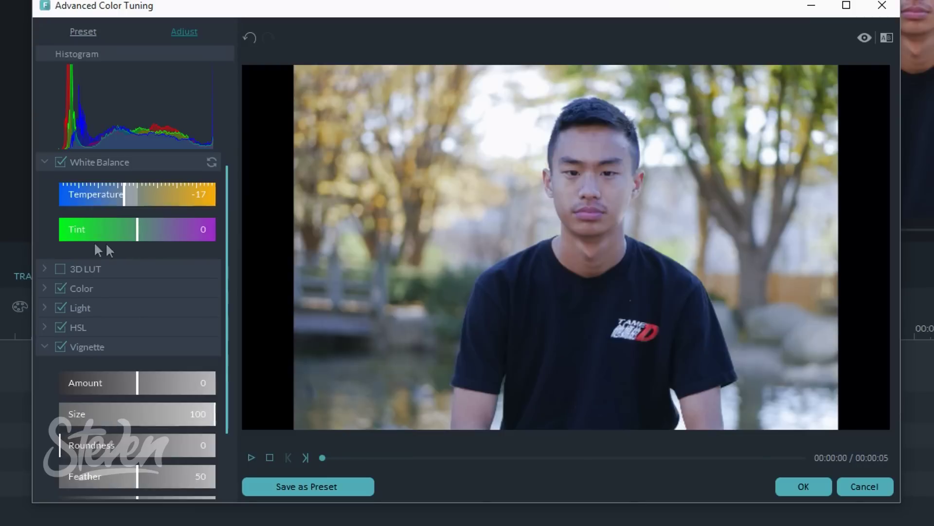
{"action": "left_click_drag", "start_coordinate": [261, 241], "coordinate": [244, 247]}
{"action": "left_click_drag", "start_coordinate": [112, 243], "coordinate": [137, 238]}
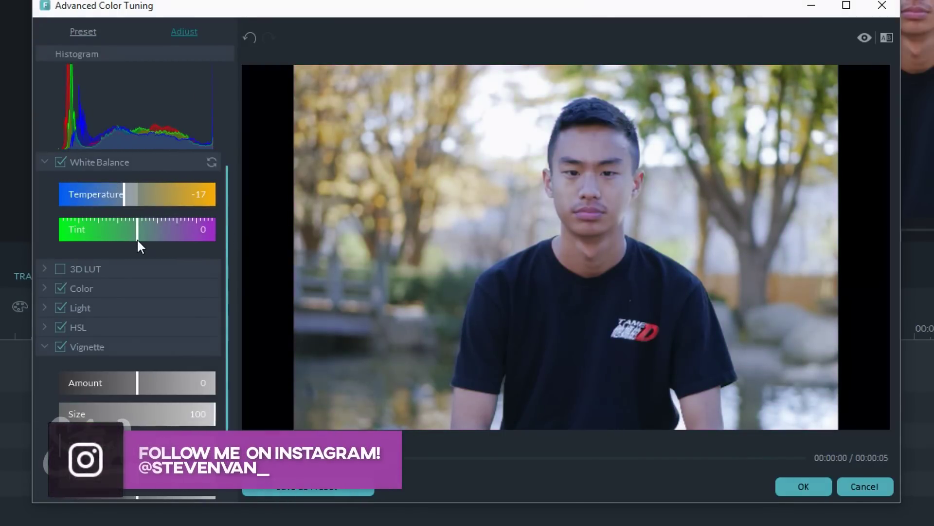
{"action": "left_click", "coordinate": [45, 287]}
Step: Set Exposure 25, Brightness 7, Saturation -2 and Vibrance -6 in the Color section
{"action": "scroll", "coordinate": [91, 302], "scroll_direction": "down", "scroll_amount": 1}
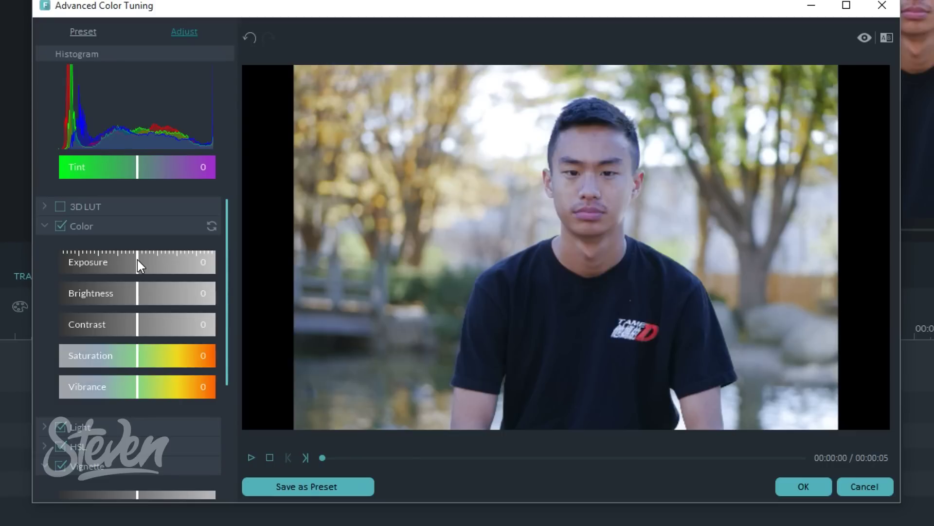
{"action": "left_click_drag", "start_coordinate": [137, 260], "coordinate": [149, 264]}
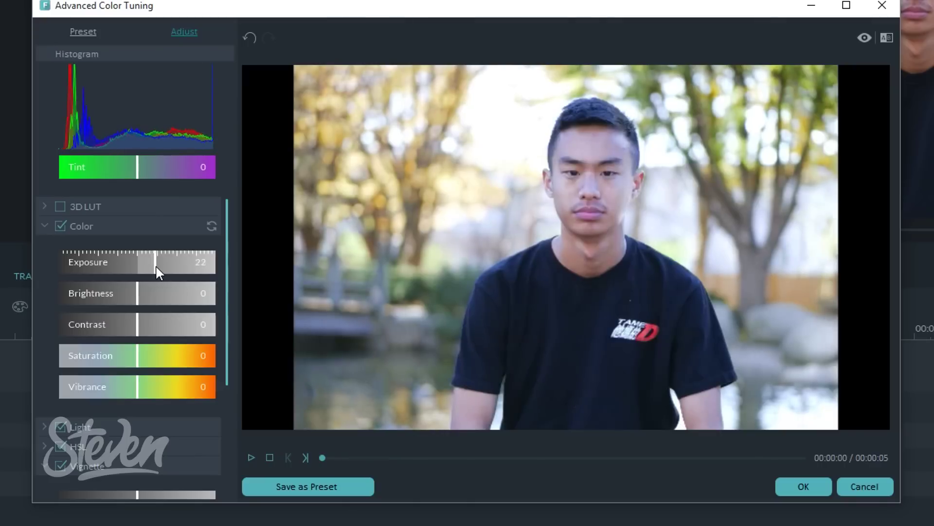
{"action": "left_click_drag", "start_coordinate": [156, 267], "coordinate": [158, 267]}
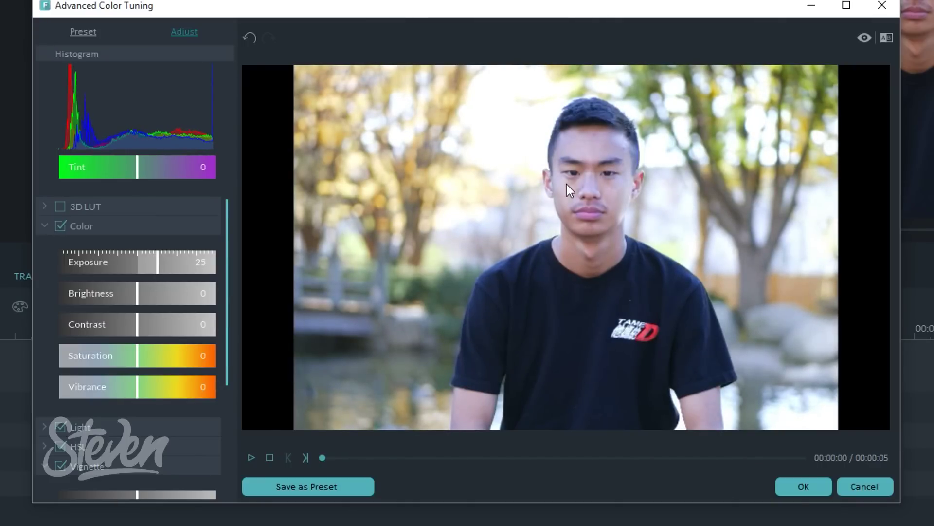
{"action": "mouse_move", "coordinate": [137, 293]}
{"action": "left_mouse_down"}
{"action": "mouse_move", "coordinate": [110, 282]}
{"action": "mouse_move", "coordinate": [144, 287]}
{"action": "left_mouse_up"}
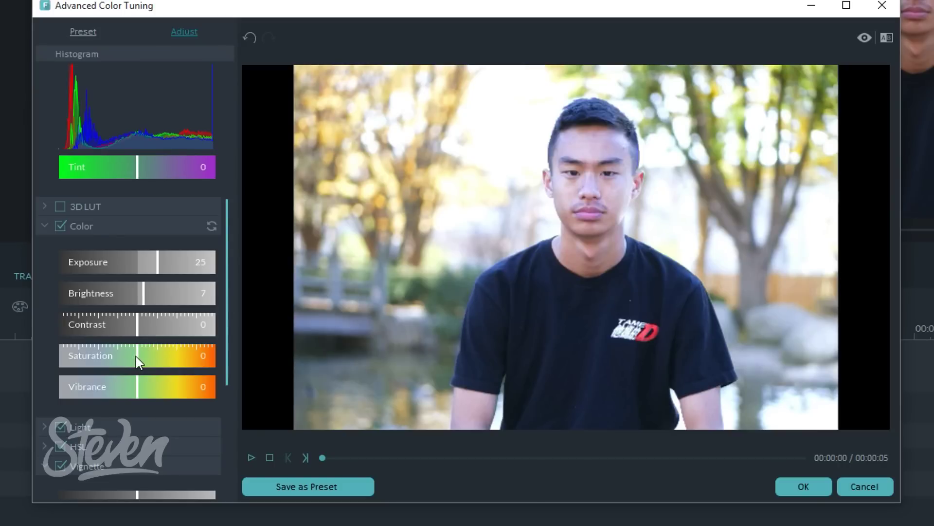
{"action": "mouse_move", "coordinate": [137, 357]}
{"action": "left_mouse_down"}
{"action": "mouse_move", "coordinate": [119, 355]}
{"action": "mouse_move", "coordinate": [136, 358]}
{"action": "left_mouse_up"}
{"action": "left_click_drag", "start_coordinate": [137, 384], "coordinate": [133, 384]}
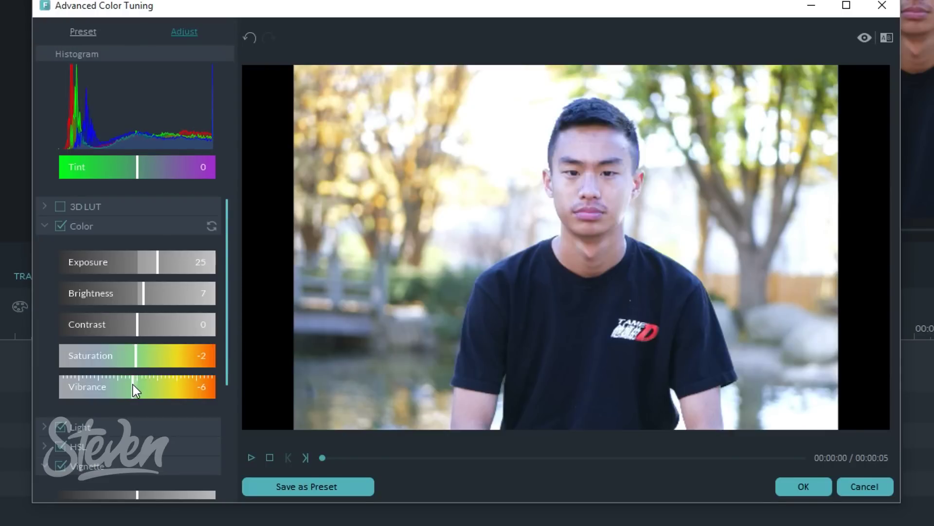
{"action": "scroll", "coordinate": [133, 384], "scroll_direction": "down", "scroll_amount": 3}
{"action": "left_click", "coordinate": [43, 239]}
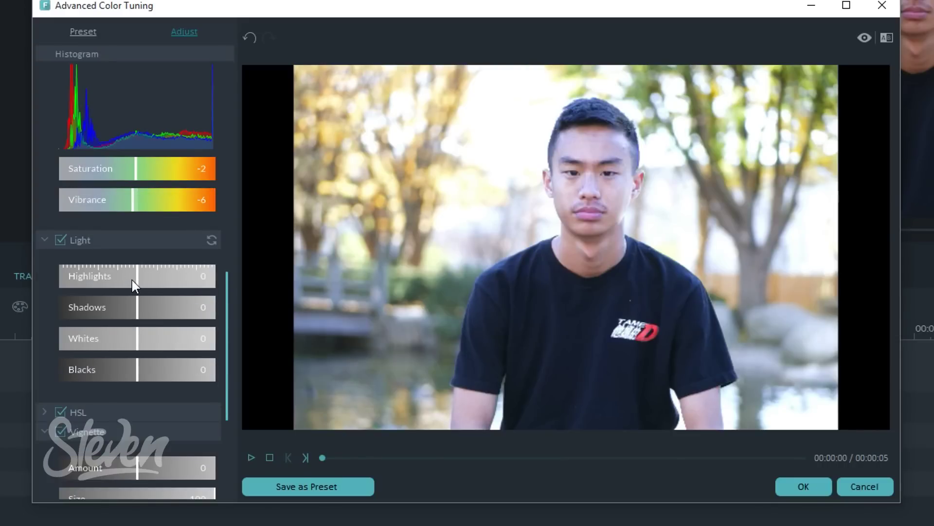
Step: Sample the orange, red and yellow HSL swatches, undoing a yellow hue shift so it stays 0
{"action": "left_click", "coordinate": [45, 414]}
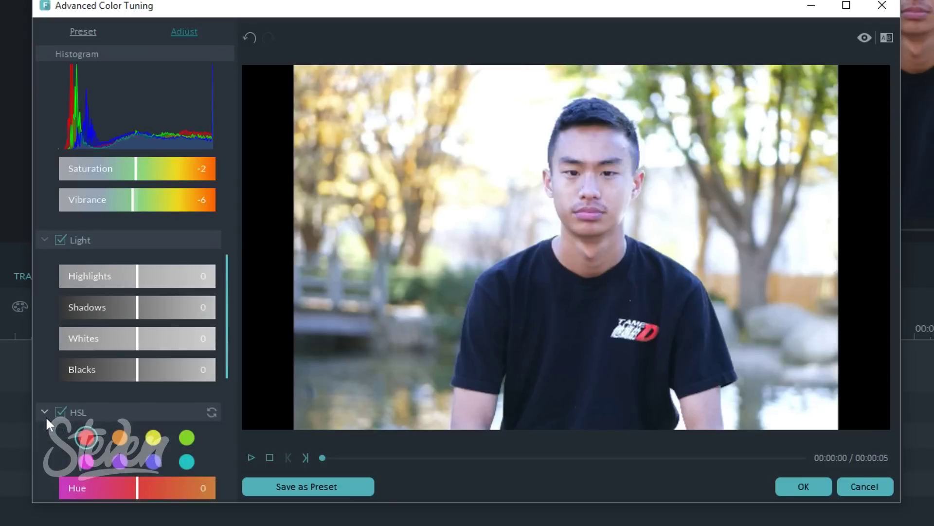
{"action": "scroll", "coordinate": [46, 416], "scroll_direction": "down", "scroll_amount": 5}
{"action": "scroll", "coordinate": [50, 408], "scroll_direction": "up", "scroll_amount": 3}
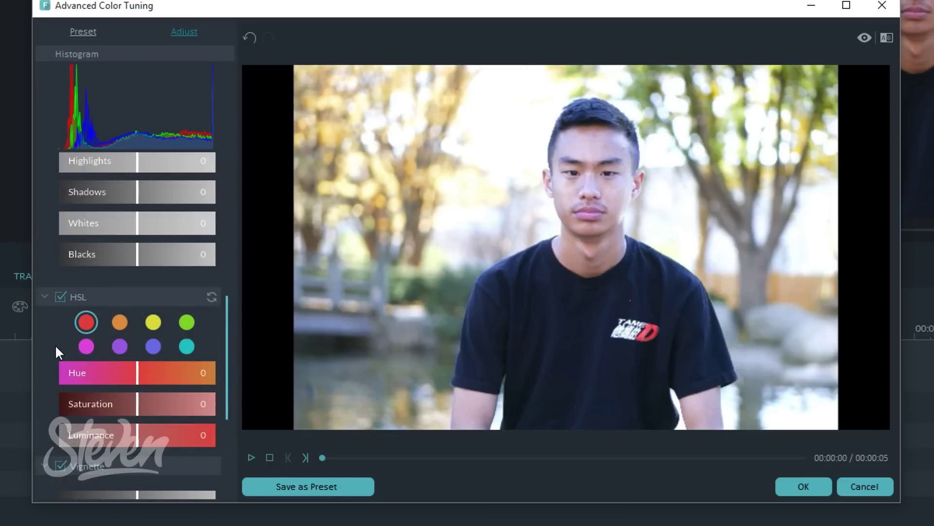
{"action": "left_click", "coordinate": [120, 323]}
{"action": "left_click", "coordinate": [83, 323]}
{"action": "left_click", "coordinate": [153, 322]}
{"action": "left_click_drag", "start_coordinate": [135, 371], "coordinate": [225, 374]}
{"action": "key", "text": "ctrl+z"}
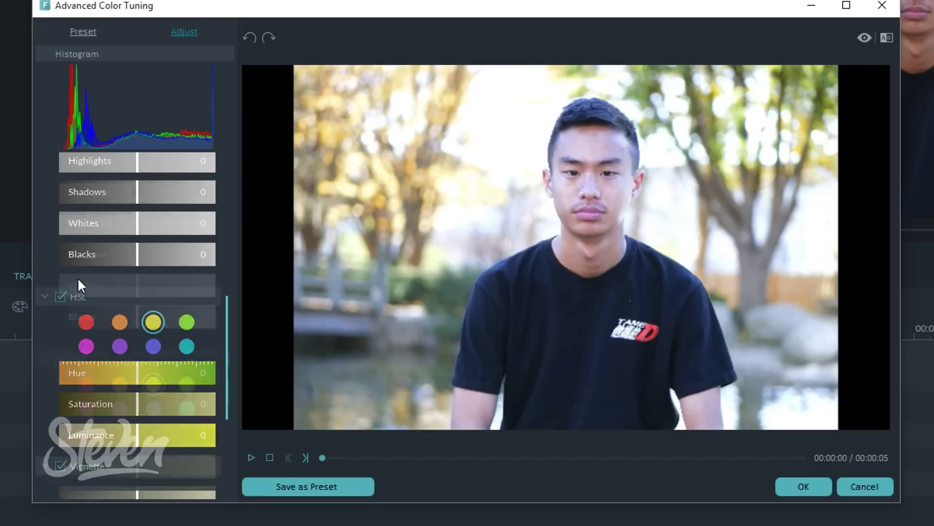
{"action": "scroll", "coordinate": [78, 276], "scroll_direction": "up", "scroll_amount": 5}
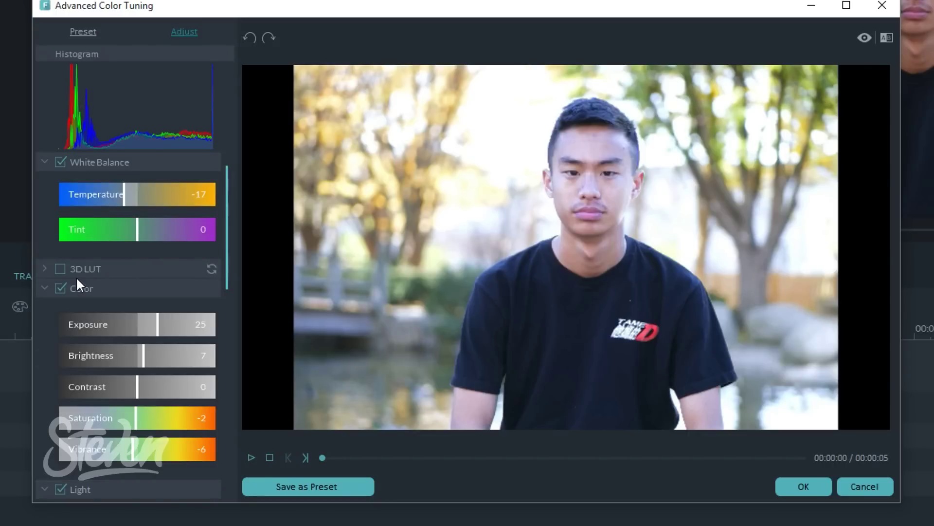
Step: Reveal the 3D LUT options, then warm the Temperature up to 89
{"action": "left_click", "coordinate": [49, 268]}
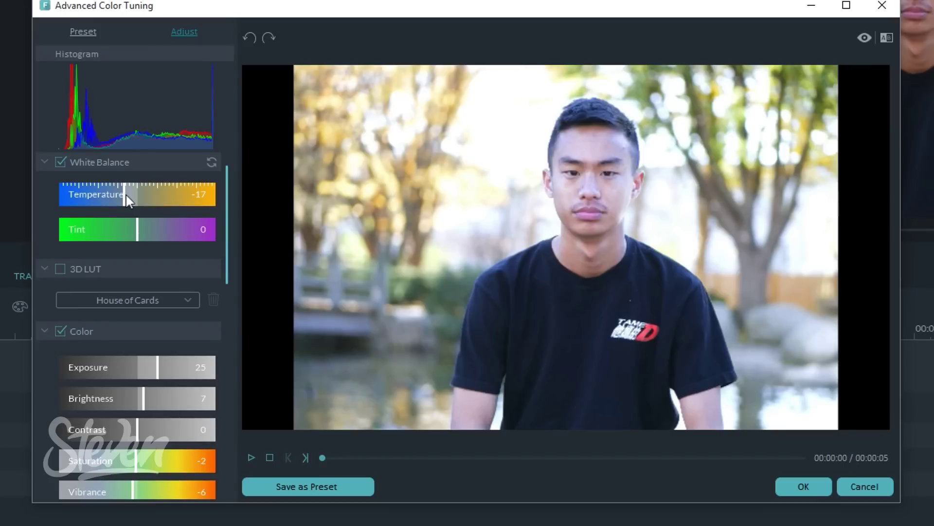
{"action": "left_click_drag", "start_coordinate": [127, 195], "coordinate": [207, 194]}
Step: Set Temperature -32, Exposure -1, Brightness -8, Contrast 53 and Saturation -42
{"action": "left_click_drag", "start_coordinate": [135, 460], "coordinate": [81, 461]}
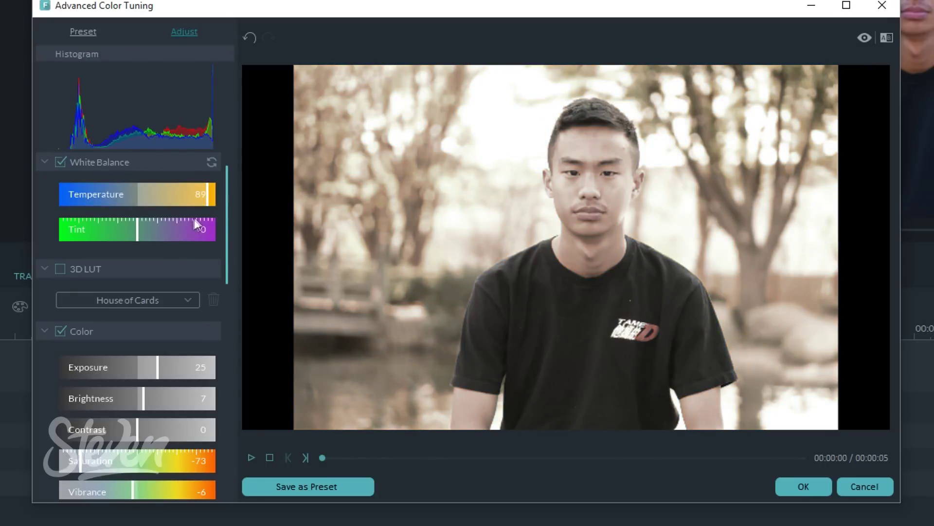
{"action": "left_click_drag", "start_coordinate": [206, 198], "coordinate": [112, 202]}
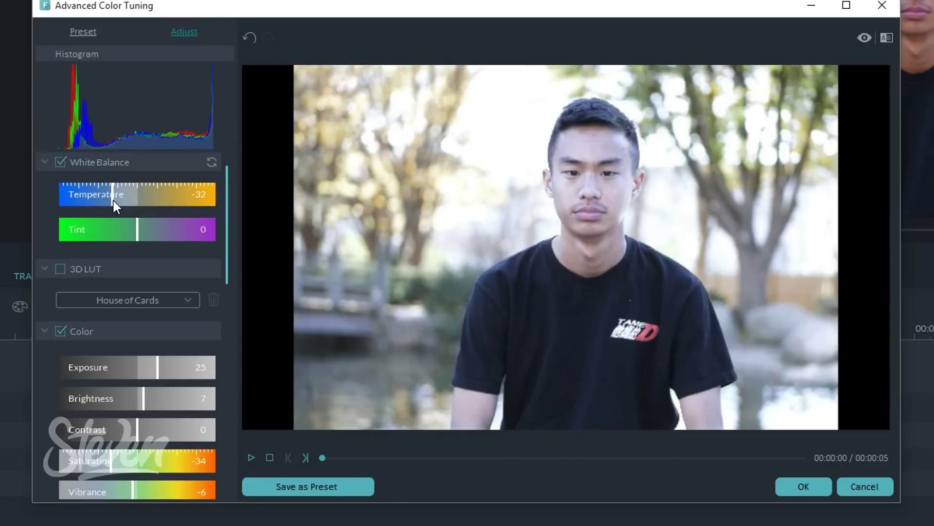
{"action": "left_click_drag", "start_coordinate": [157, 365], "coordinate": [136, 363]}
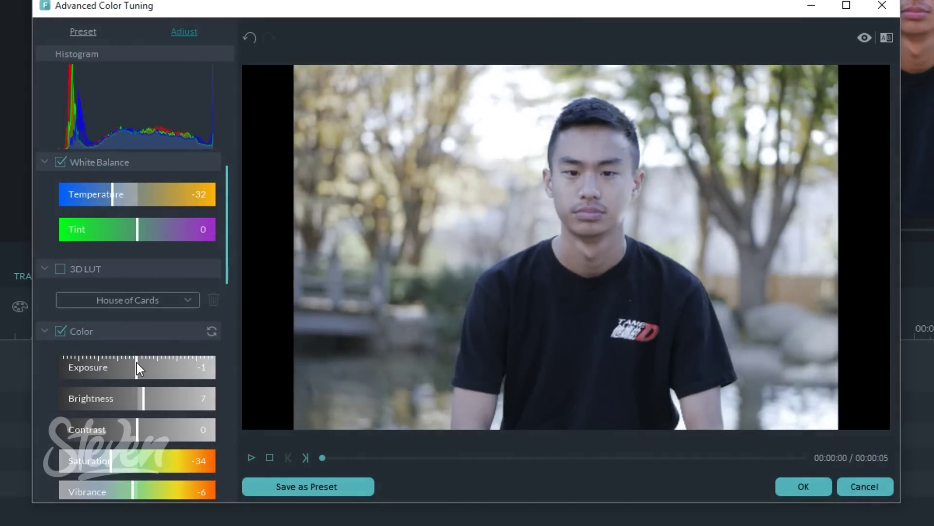
{"action": "left_click_drag", "start_coordinate": [141, 400], "coordinate": [107, 398]}
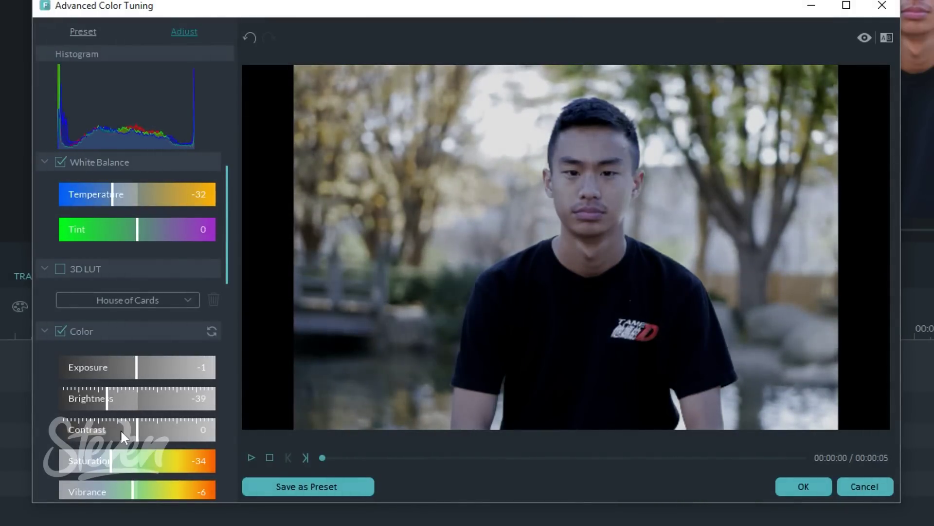
{"action": "left_click_drag", "start_coordinate": [141, 433], "coordinate": [180, 432]}
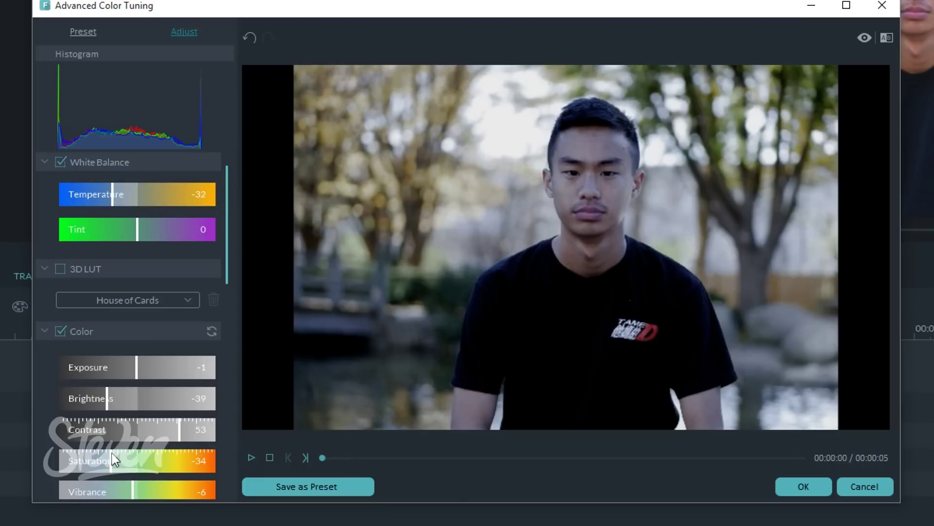
{"action": "left_click_drag", "start_coordinate": [112, 460], "coordinate": [127, 477]}
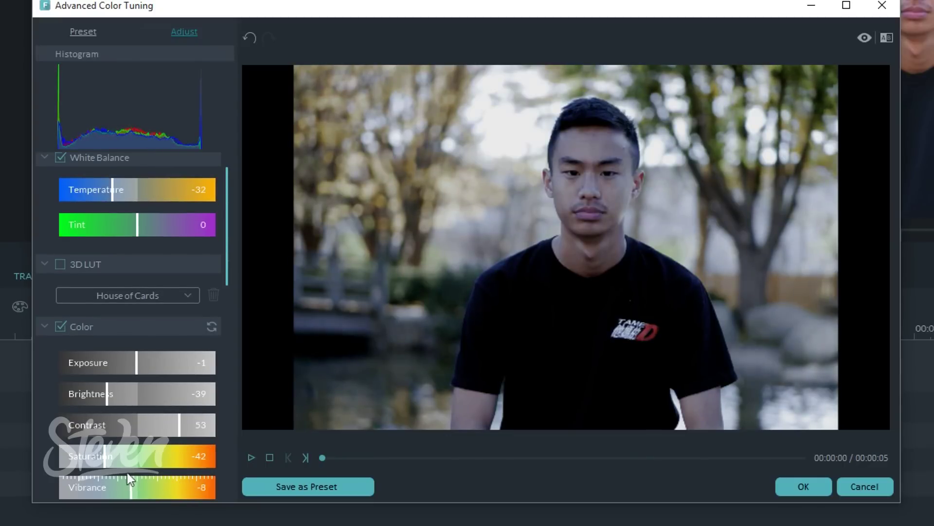
{"action": "left_click_drag", "start_coordinate": [106, 392], "coordinate": [130, 393]}
Step: In Light, set Highlights 100, Shadows -100, Whites 38 and Blacks -100
{"action": "scroll", "coordinate": [140, 313], "scroll_direction": "down", "scroll_amount": 7}
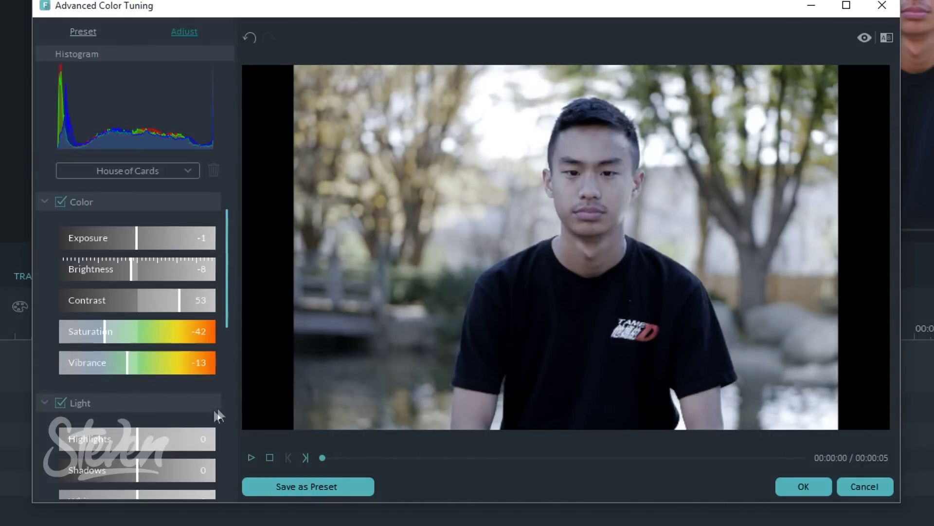
{"action": "left_click_drag", "start_coordinate": [140, 233], "coordinate": [31, 226]}
{"action": "left_click_drag", "start_coordinate": [219, 227], "coordinate": [237, 223]}
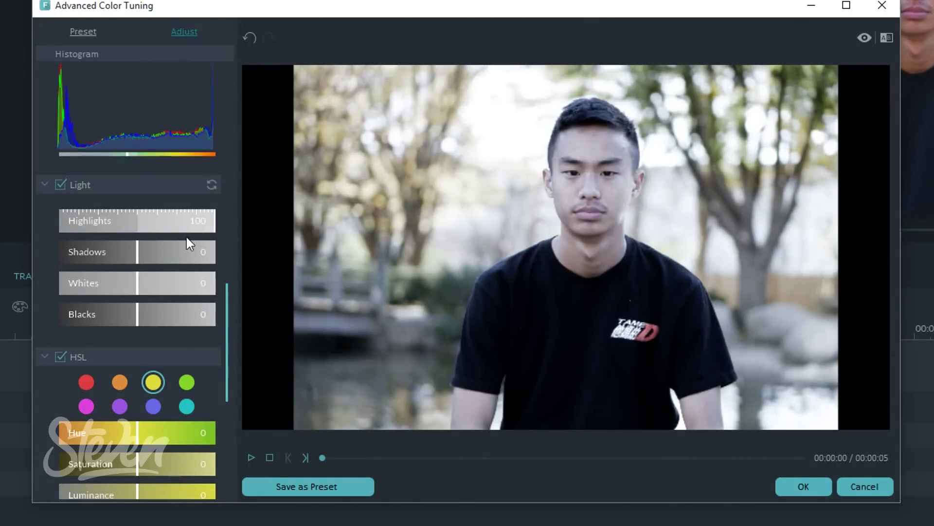
{"action": "left_click_drag", "start_coordinate": [187, 246], "coordinate": [73, 253]}
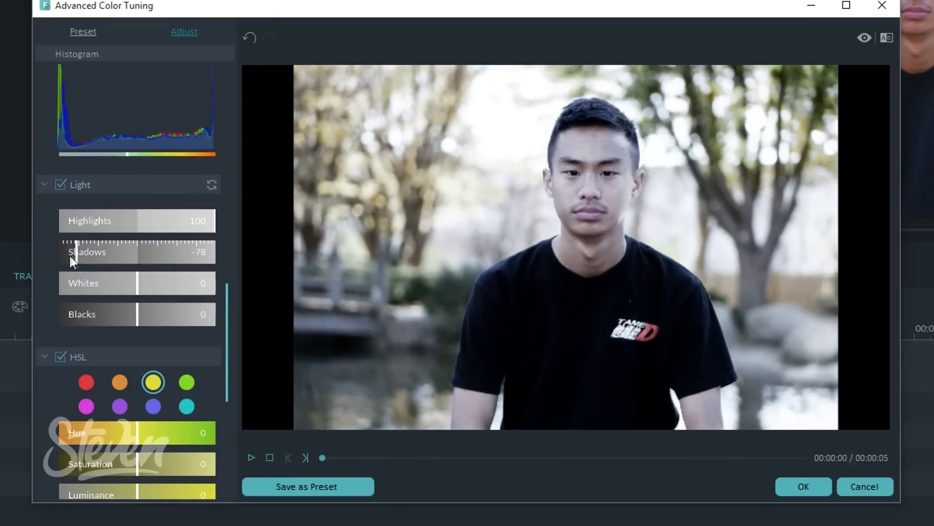
{"action": "left_click_drag", "start_coordinate": [136, 276], "coordinate": [168, 288]}
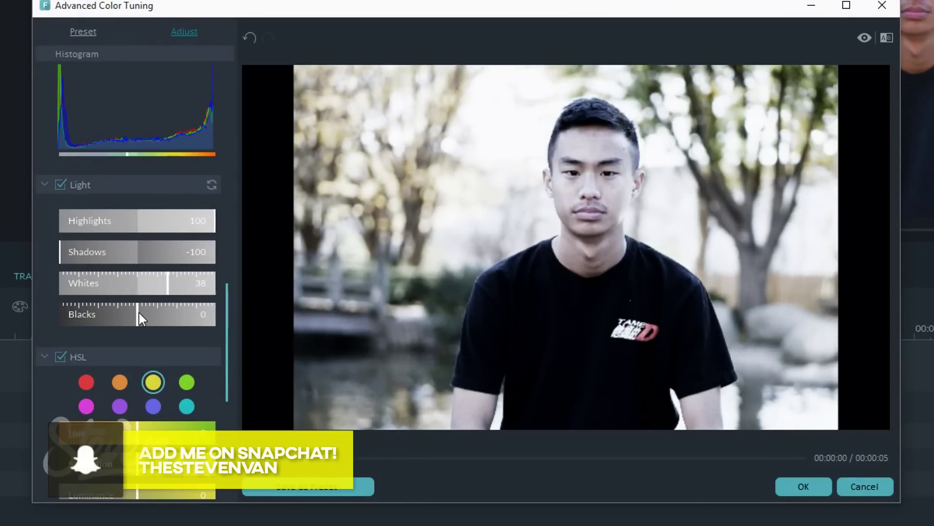
{"action": "left_click_drag", "start_coordinate": [138, 314], "coordinate": [21, 319]}
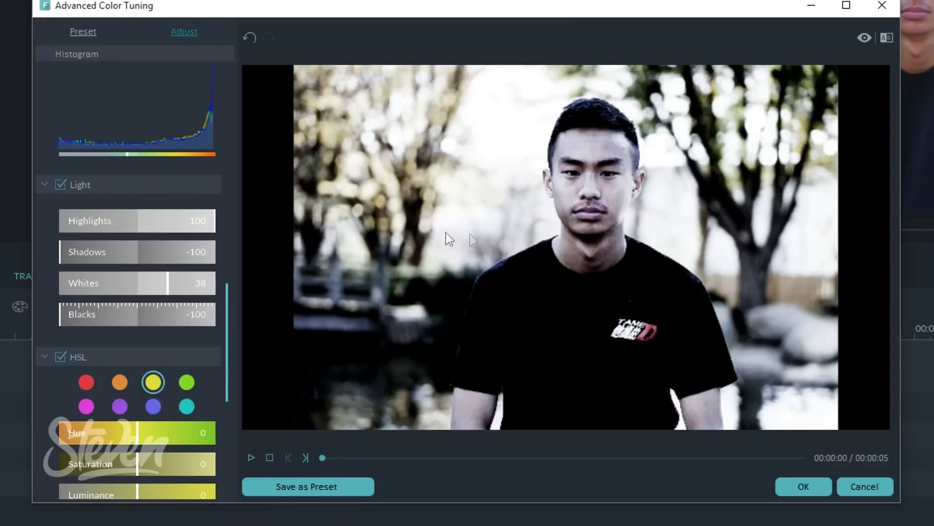
{"action": "left_click_drag", "start_coordinate": [226, 309], "coordinate": [232, 212]}
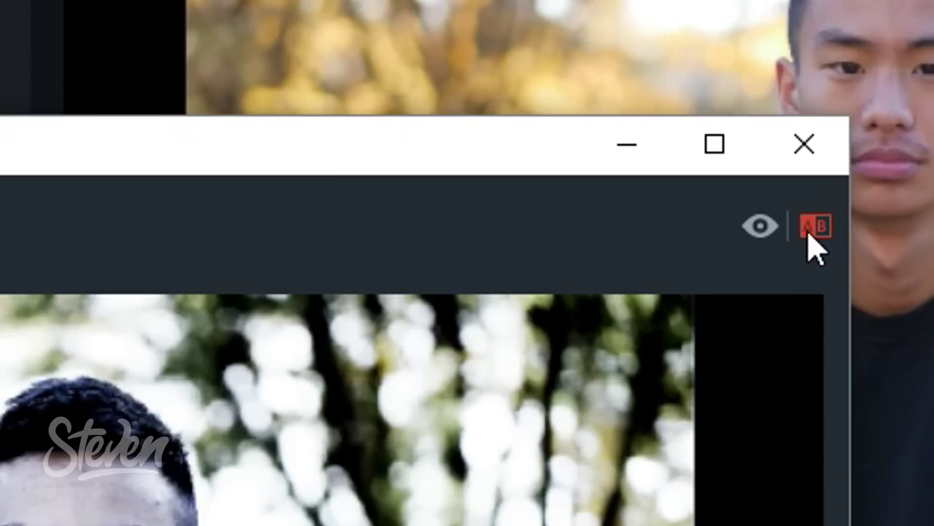
Step: Compare the graded clip with the original using the preview toggle and Side by Side View
{"action": "left_click", "coordinate": [864, 38]}
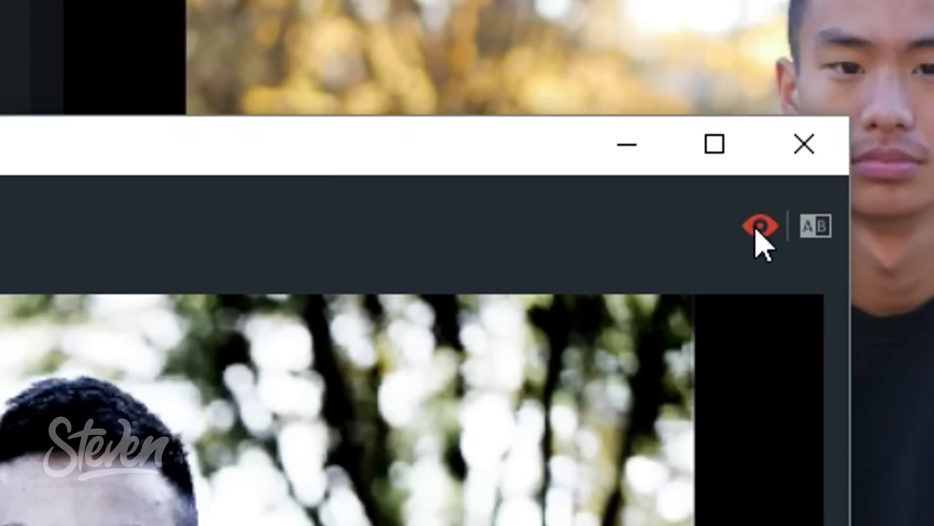
{"action": "left_click", "coordinate": [810, 225]}
{"action": "left_click", "coordinate": [768, 226]}
{"action": "left_click", "coordinate": [769, 226]}
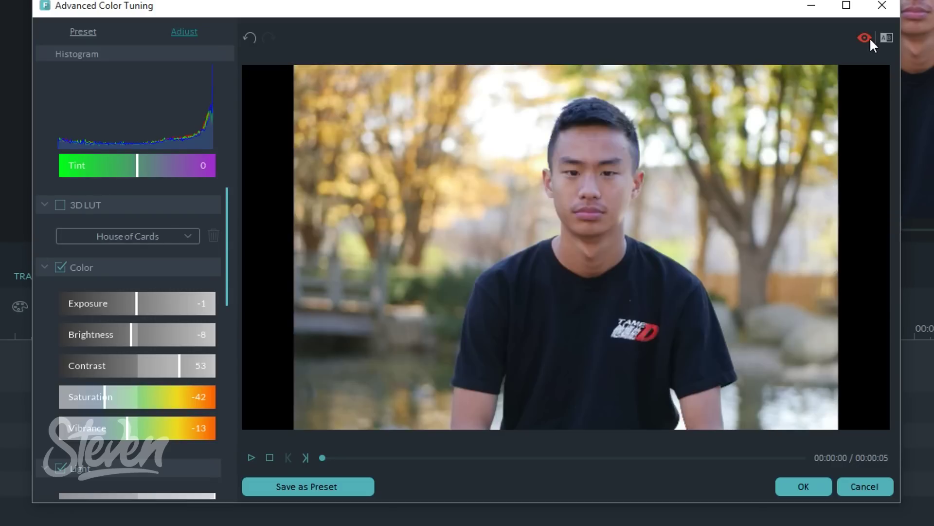
{"action": "left_click", "coordinate": [869, 37]}
{"action": "left_click", "coordinate": [869, 37]}
{"action": "left_click", "coordinate": [869, 37]}
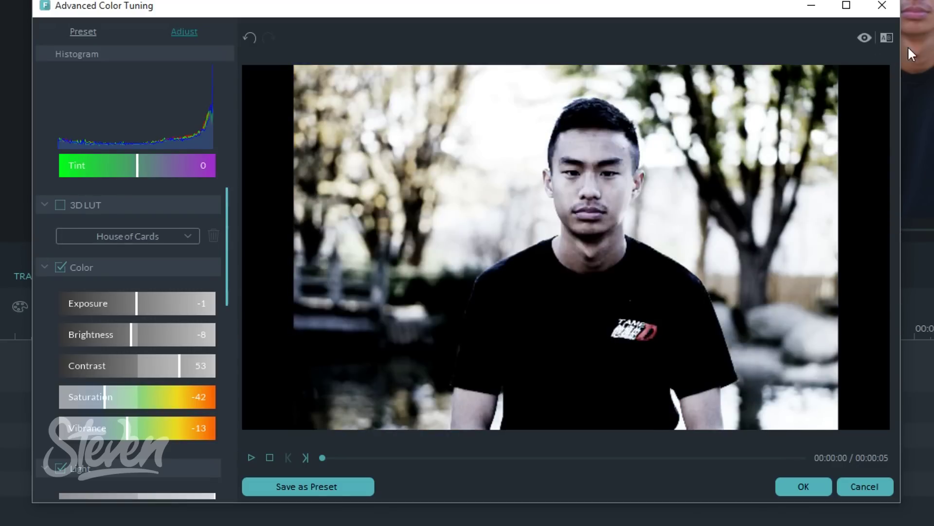
{"action": "left_click", "coordinate": [886, 38]}
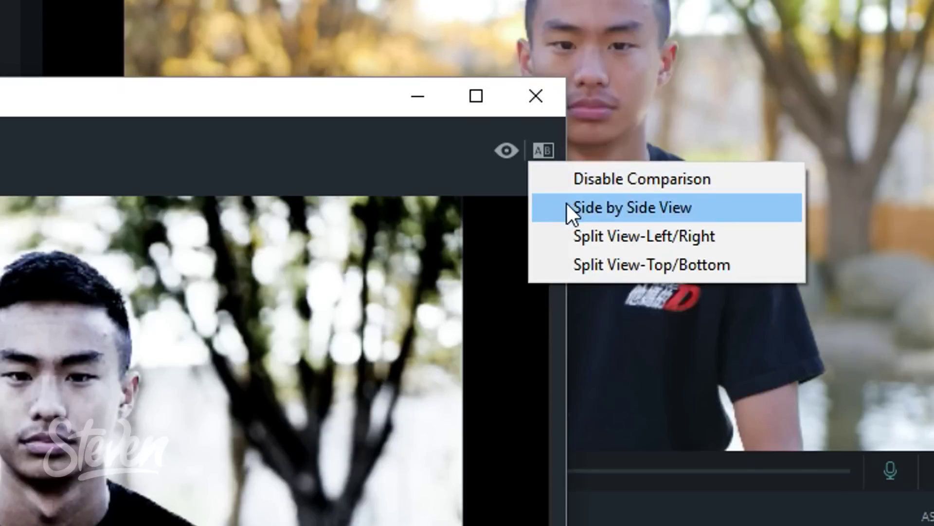
{"action": "left_click", "coordinate": [898, 69]}
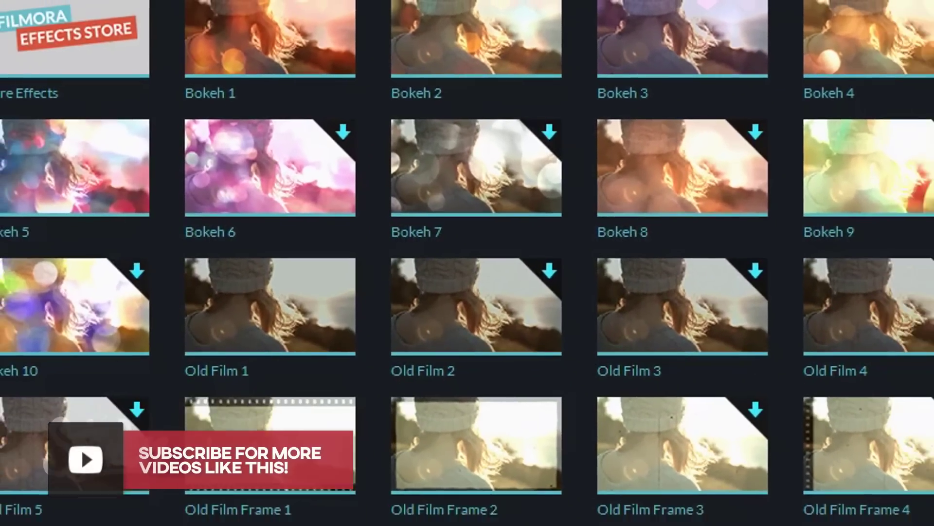
Step: Show the Filters library with Particle 1, Colorful Light Leaks, Holiday, Metropolis and BW_Noise
{"action": "left_click", "coordinate": [393, 525]}
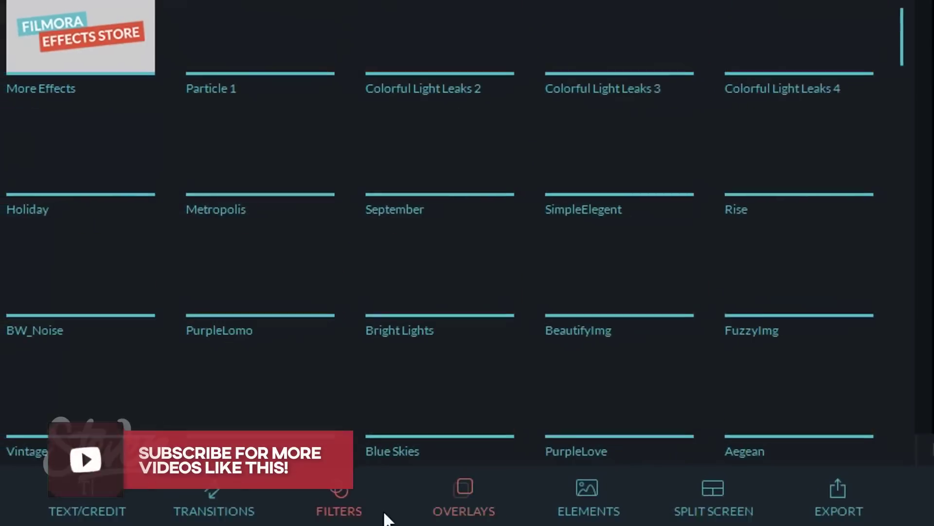